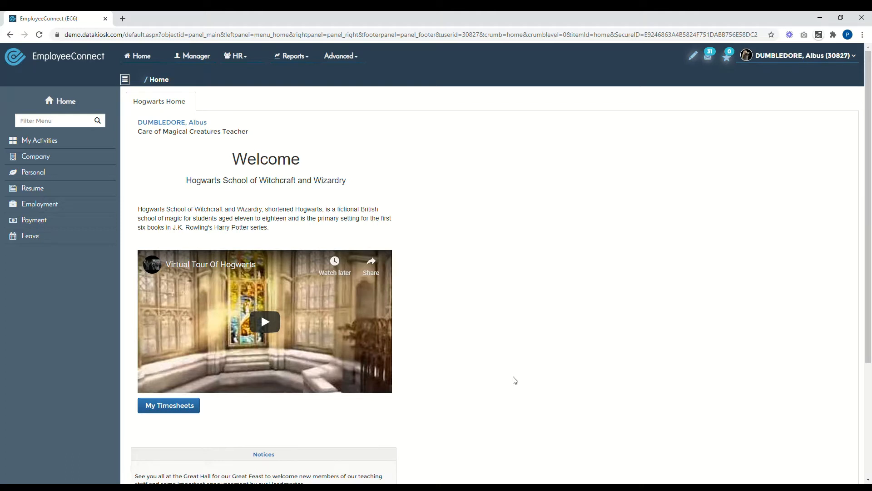
Open the form for publishing a new document in the Communication module
{"action": "left_click", "coordinate": [342, 56]}
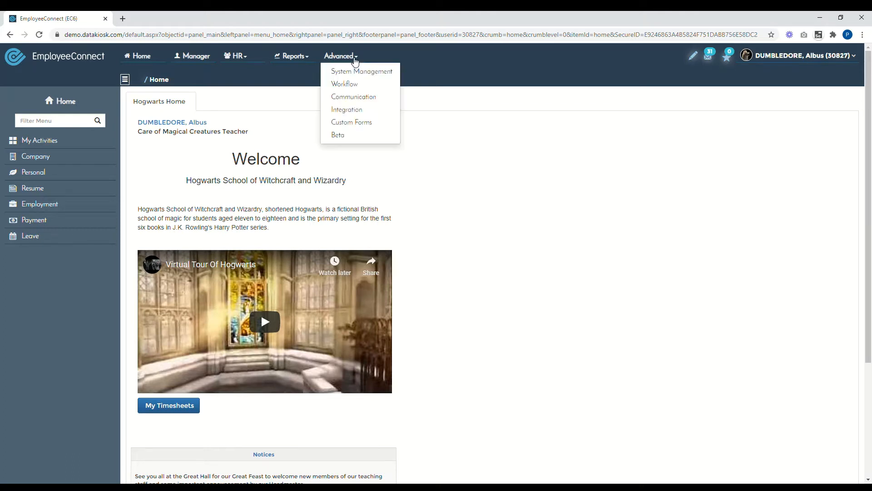
{"action": "left_click", "coordinate": [353, 98]}
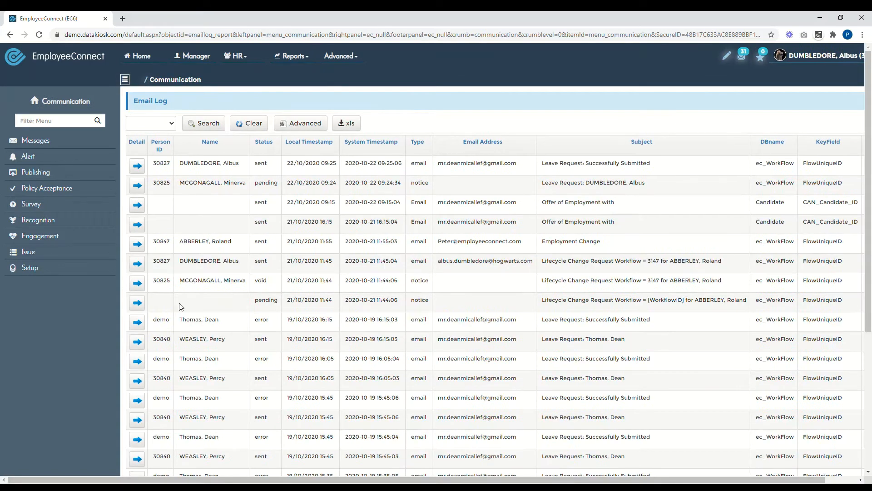
{"action": "left_click", "coordinate": [40, 173]}
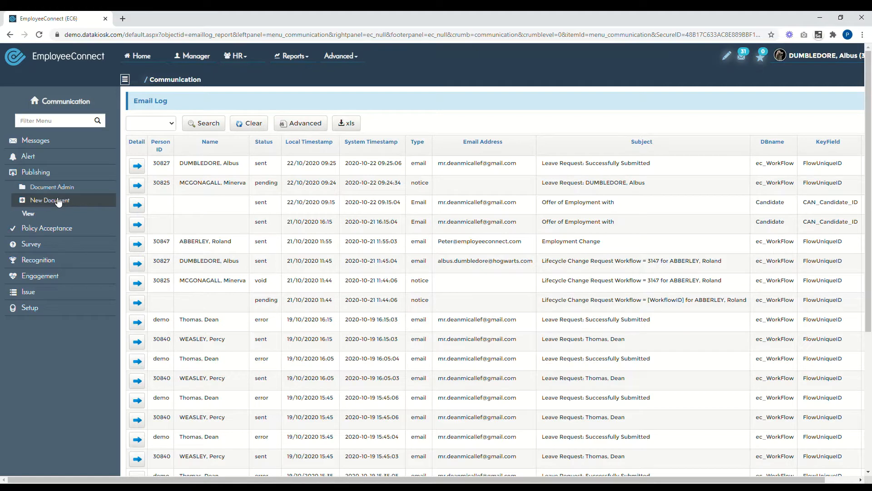
{"action": "left_click", "coordinate": [59, 201]}
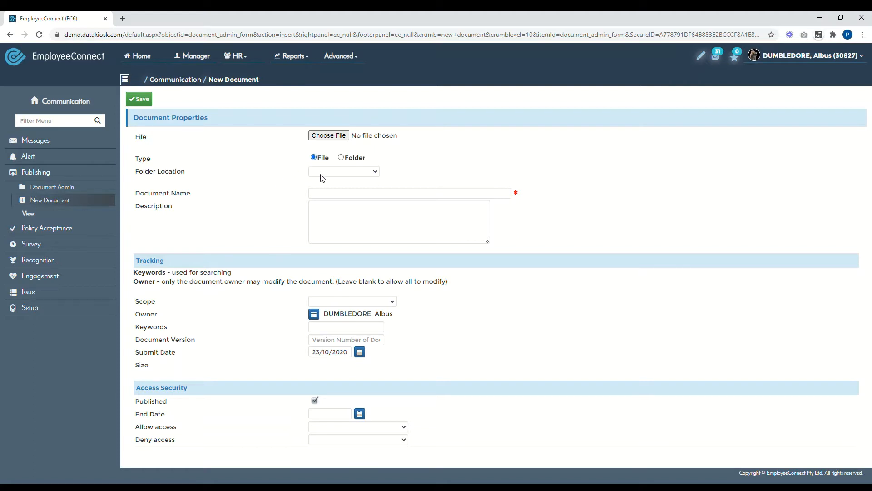
Set the document's folder location to Company Policies and name it "Policy for EmployeeConnect", leaving the description blank
{"action": "left_click", "coordinate": [336, 175]}
{"action": "left_click", "coordinate": [334, 192]}
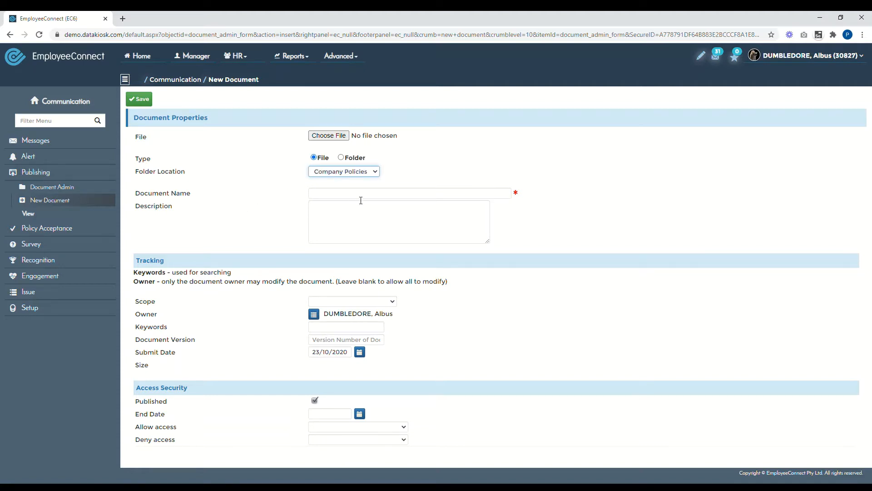
{"action": "type", "text": "Po"}
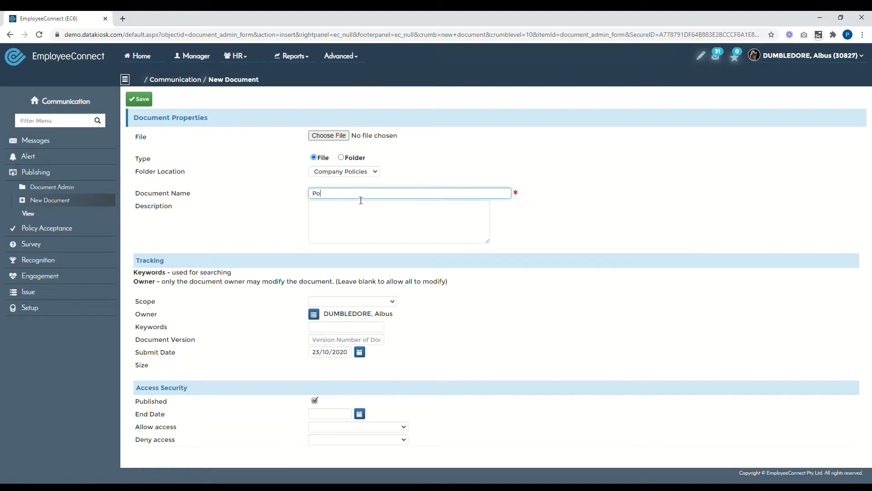
{"action": "type", "text": "licy for EmployeeConnect"}
{"action": "left_click", "coordinate": [360, 225]}
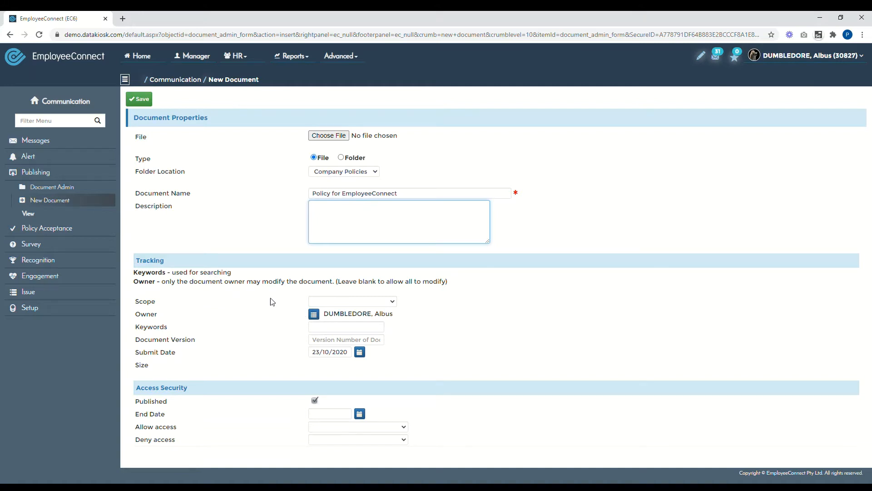
Set the document's tracking scope to Publishing, leaving the keywords and document version blank
{"action": "left_click", "coordinate": [320, 306]}
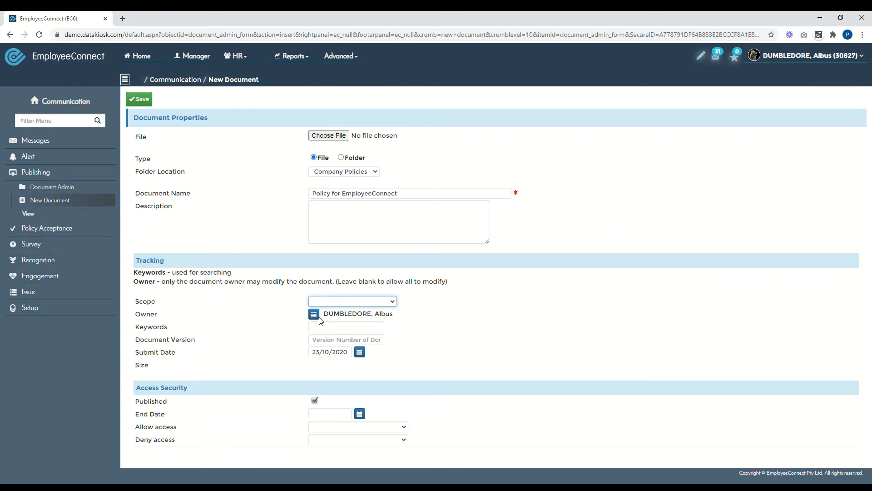
{"action": "left_click", "coordinate": [334, 353]}
{"action": "left_click", "coordinate": [330, 321]}
{"action": "left_click", "coordinate": [324, 330]}
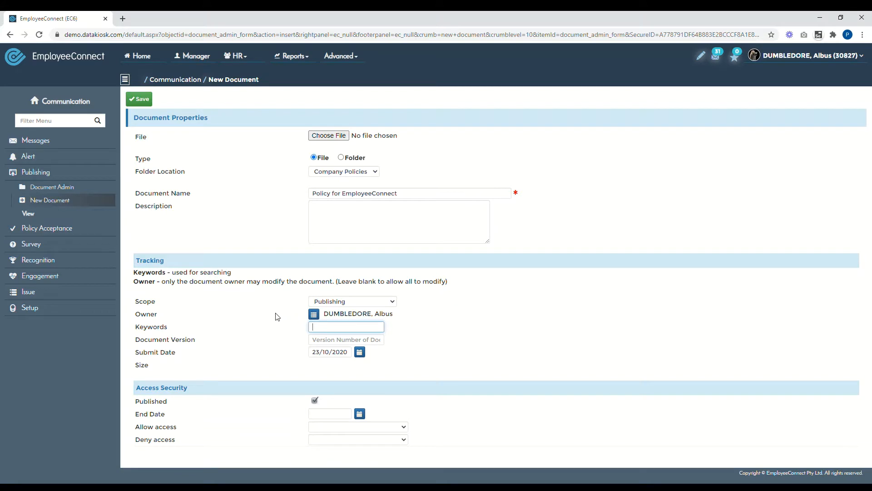
{"action": "left_click", "coordinate": [339, 343]}
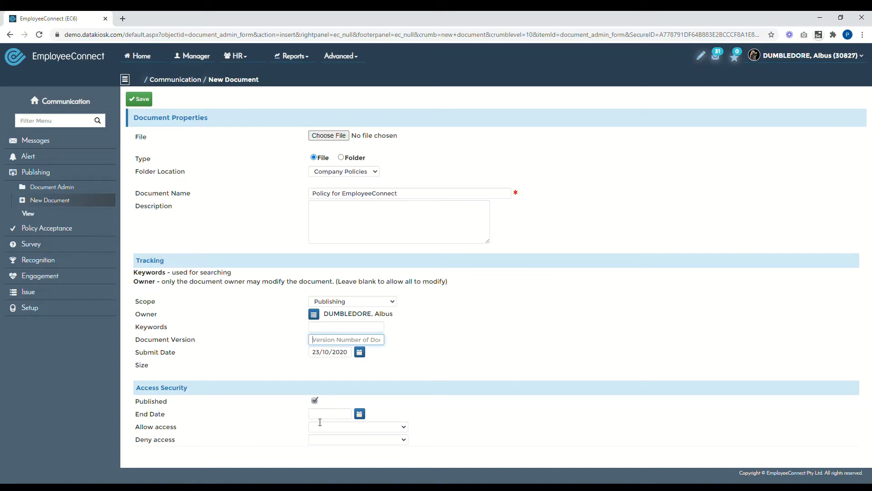
Allow Manager access to the document and deny Employee access
{"action": "left_click", "coordinate": [348, 432]}
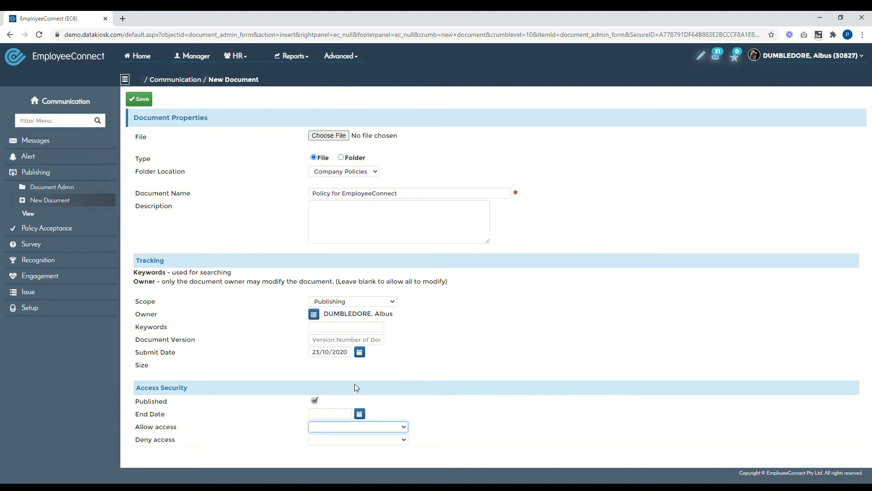
{"action": "left_click", "coordinate": [251, 414]}
{"action": "left_click", "coordinate": [381, 443]}
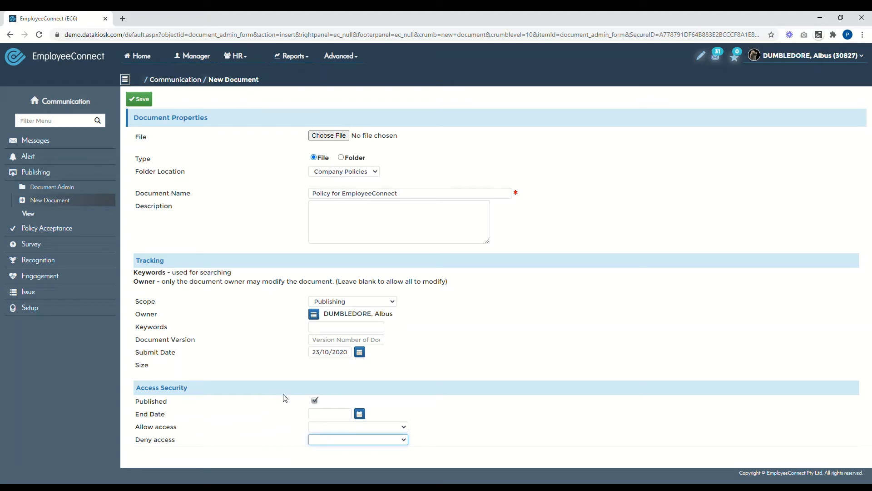
{"action": "left_click", "coordinate": [343, 426]}
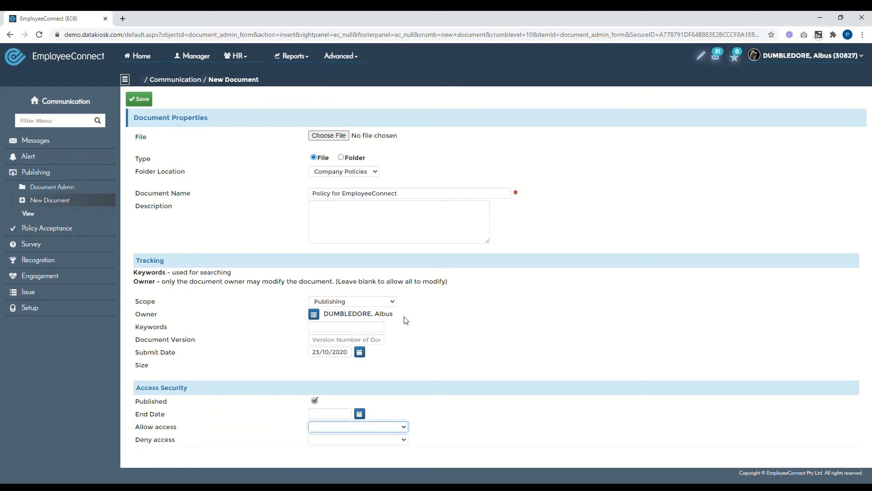
{"action": "key", "text": "Down"}
{"action": "left_click", "coordinate": [355, 441]}
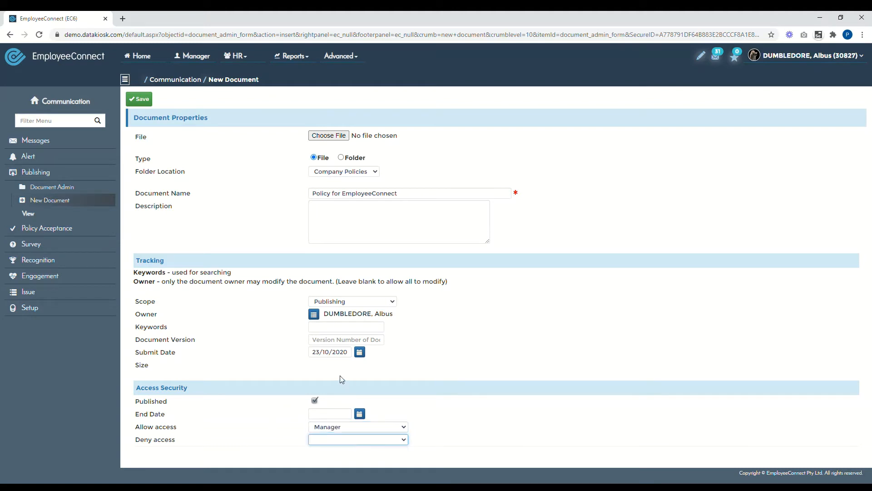
{"action": "key", "text": "Down"}
Start a new policy record in the Policy Acceptance administration area
{"action": "left_click", "coordinate": [42, 231]}
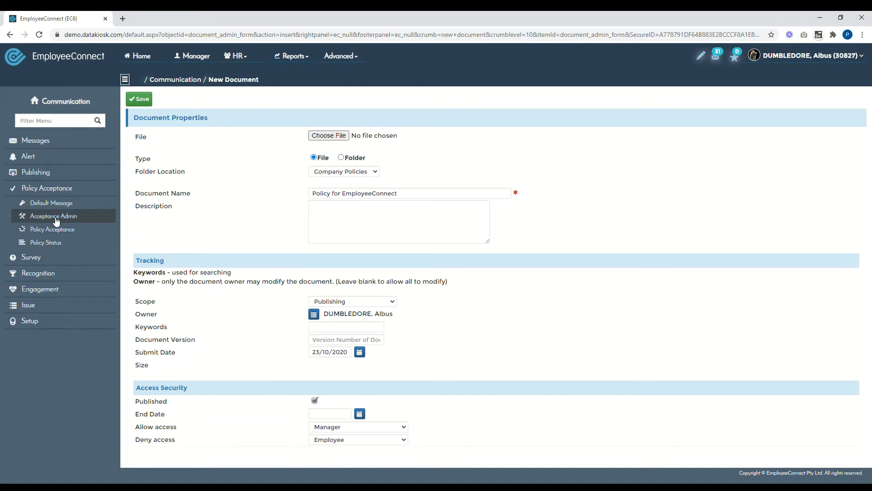
{"action": "left_click", "coordinate": [55, 219]}
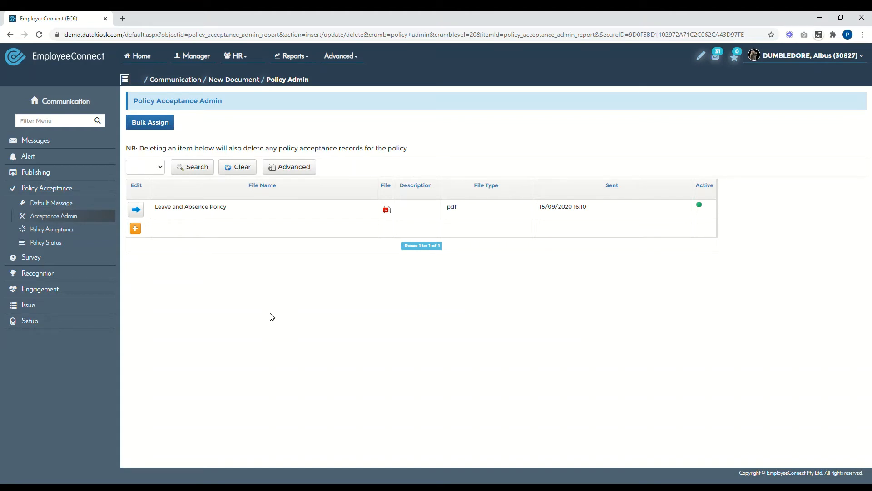
{"action": "left_click", "coordinate": [135, 229]}
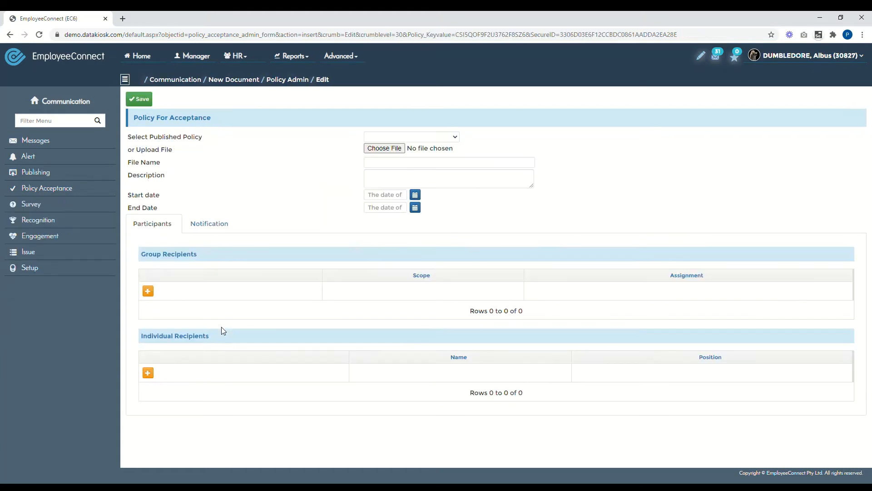
Select the published Leave and Absence Policy and enter "New Policy for Compliance" as its file name
{"action": "left_click", "coordinate": [390, 137]}
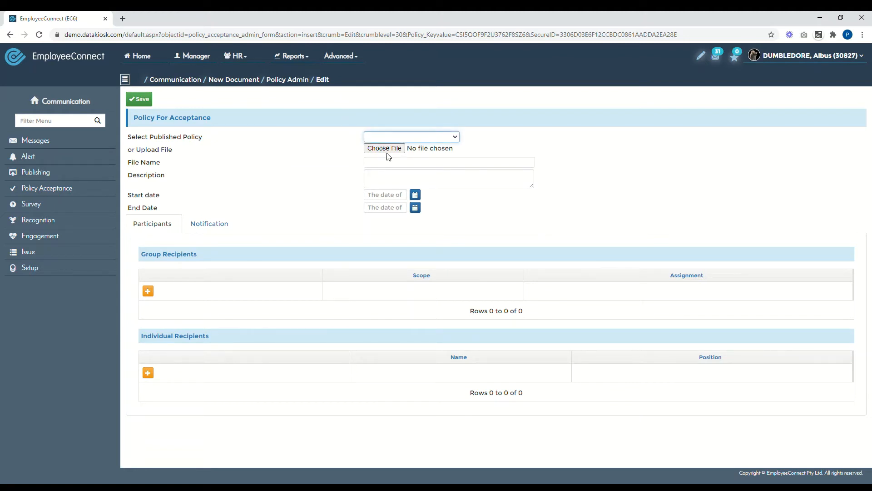
{"action": "left_click", "coordinate": [387, 153]}
{"action": "left_click", "coordinate": [377, 165]}
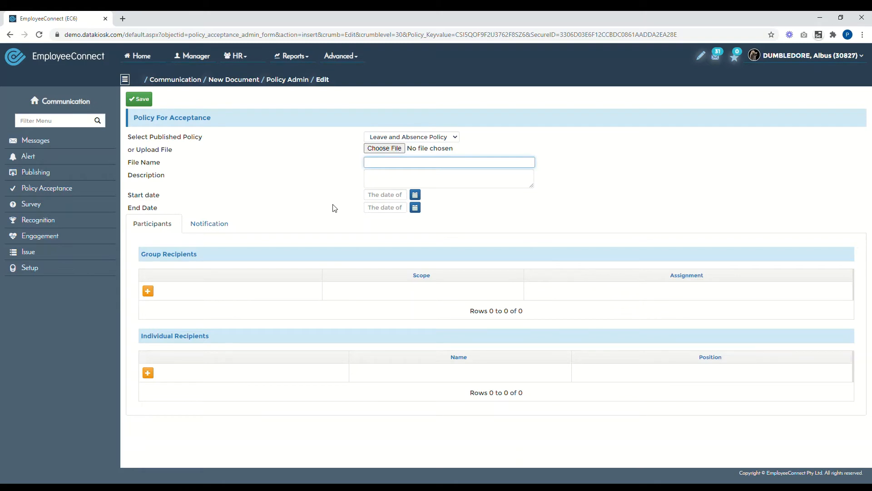
{"action": "type", "text": "New Policy for Compliance"}
Add a group recipient row with Company as the scope and Hogwarts as the assignment
{"action": "left_click", "coordinate": [149, 291]}
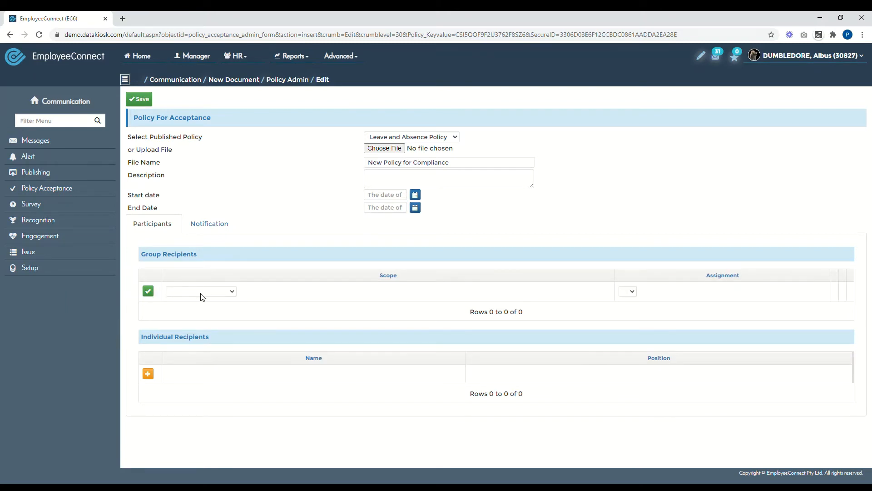
{"action": "left_click", "coordinate": [218, 296]}
{"action": "key", "text": "Down"}
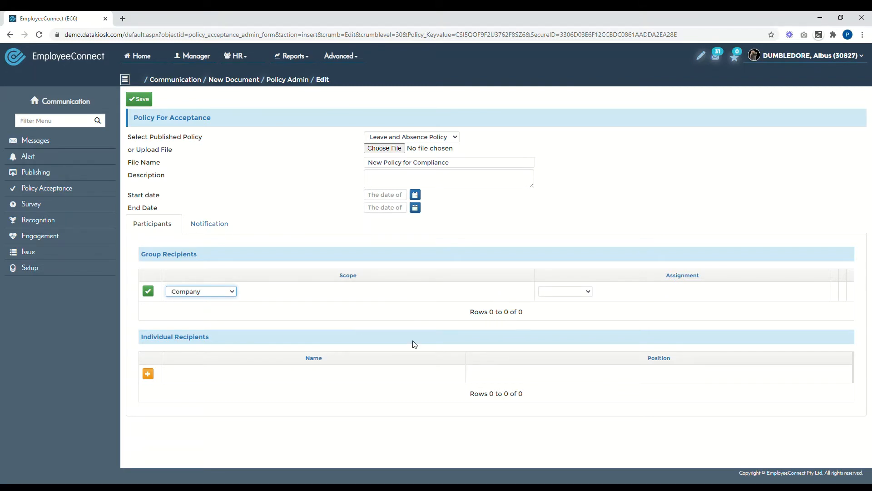
{"action": "left_click", "coordinate": [572, 295]}
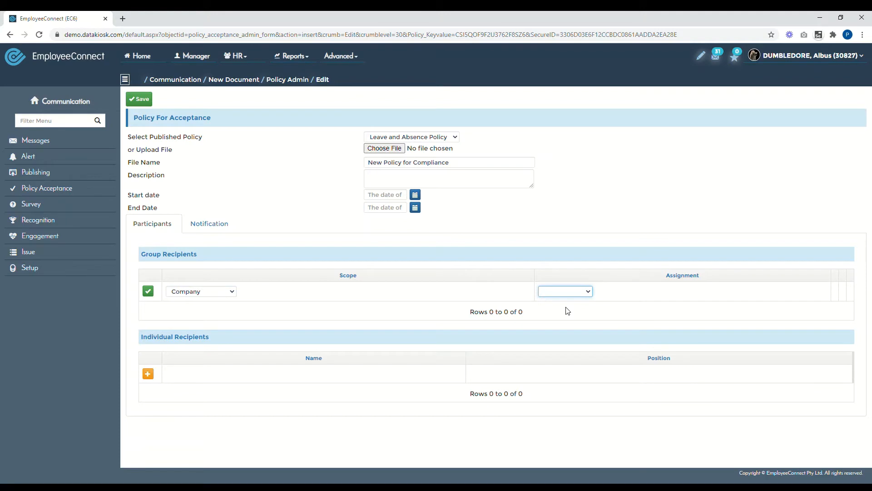
{"action": "left_click", "coordinate": [566, 308]}
{"action": "left_click", "coordinate": [573, 293]}
{"action": "left_click", "coordinate": [565, 315]}
Try the OrgUnit, Region and Location scopes for the group recipient, leaving the assignment blank
{"action": "left_click", "coordinate": [215, 294]}
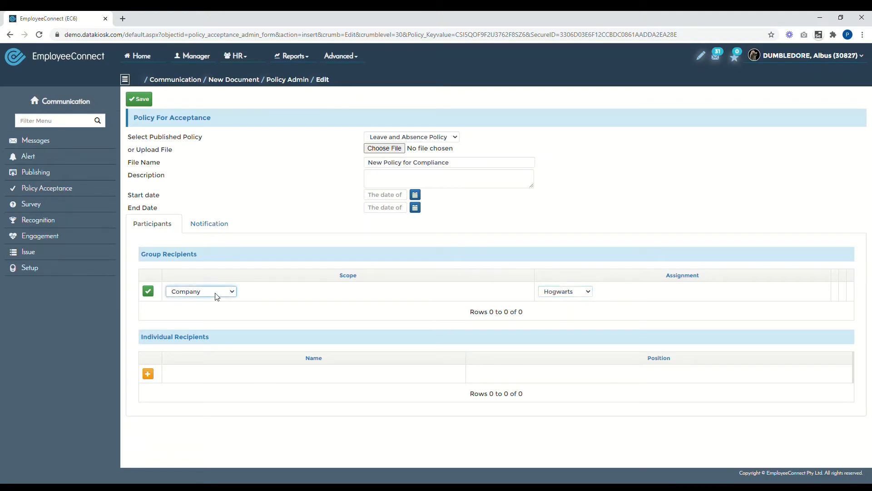
{"action": "left_click", "coordinate": [208, 326]}
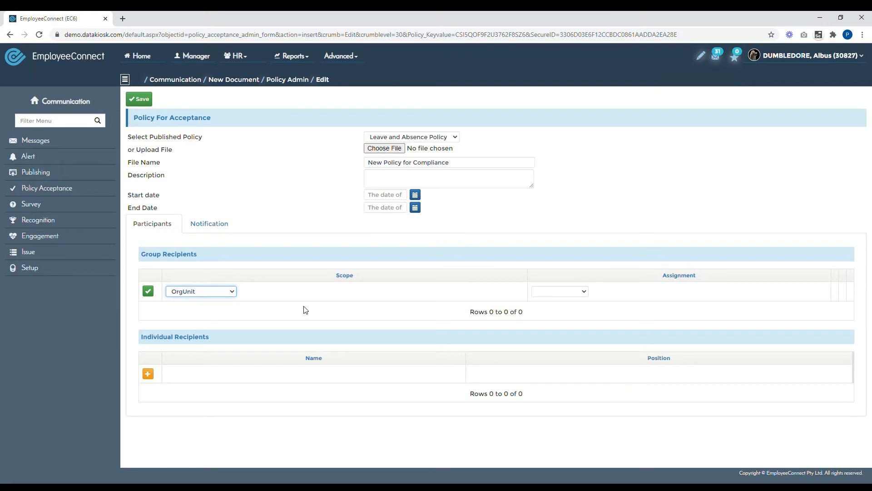
{"action": "left_click", "coordinate": [557, 296]}
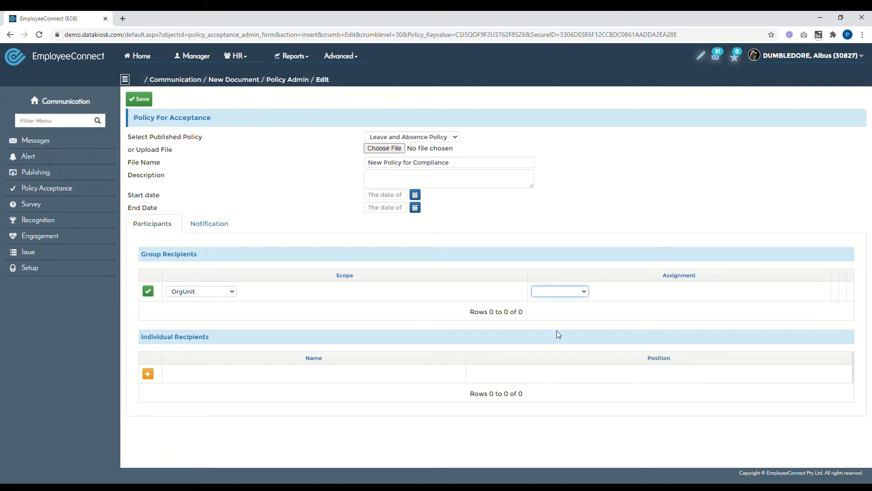
{"action": "left_click", "coordinate": [195, 296]}
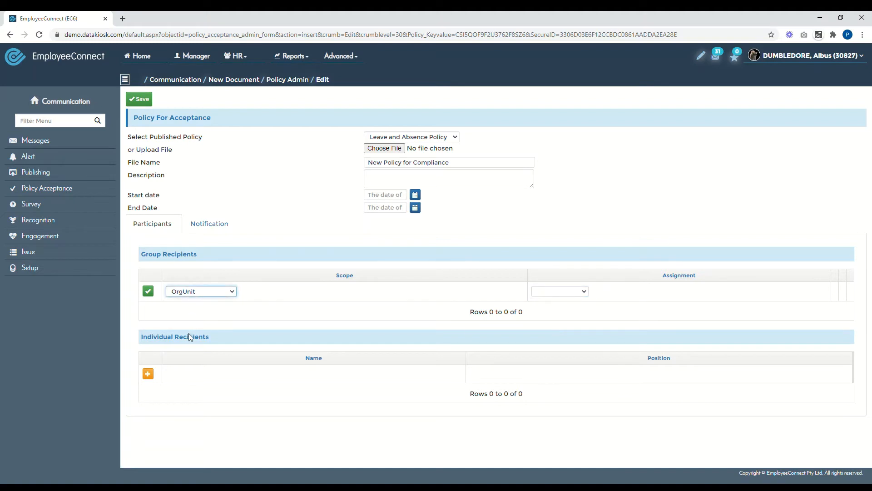
{"action": "key", "text": "Down"}
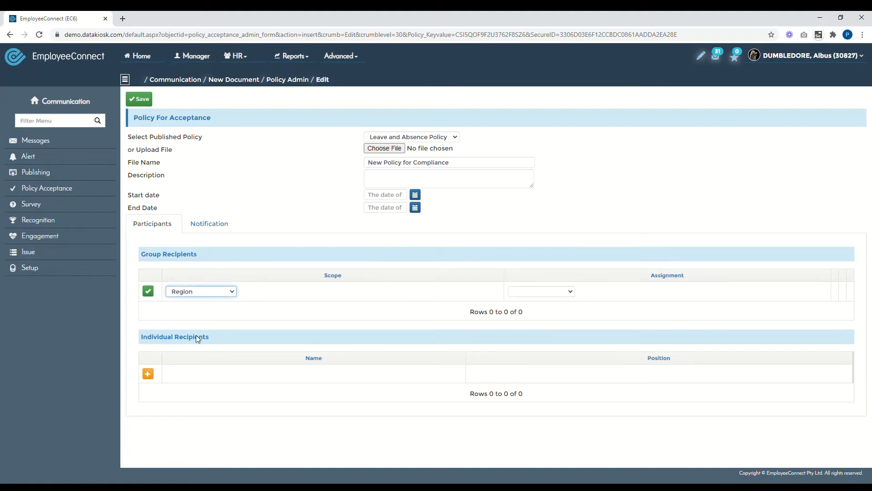
{"action": "key", "text": "Down"}
{"action": "left_click", "coordinate": [555, 293]}
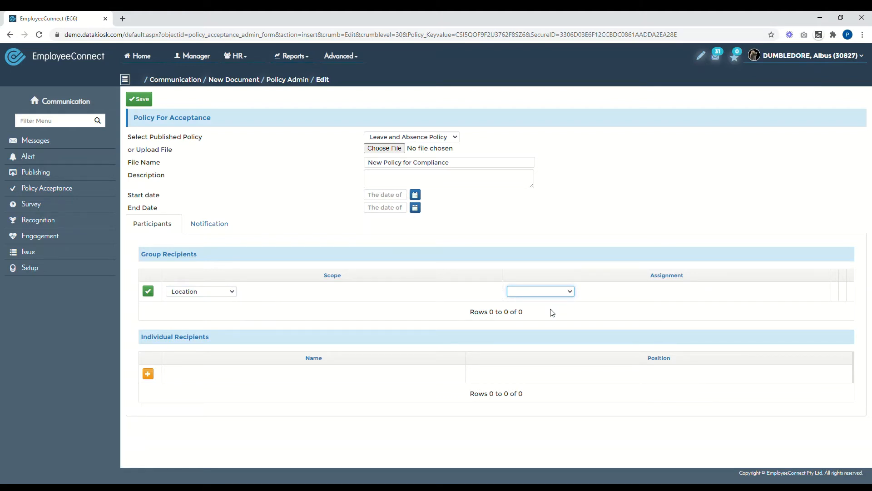
{"action": "left_click", "coordinate": [343, 323]}
Add the person in the Gryffindor Student 1 position as an individual recipient of the policy
{"action": "left_click_drag", "start_coordinate": [143, 337], "coordinate": [222, 335]}
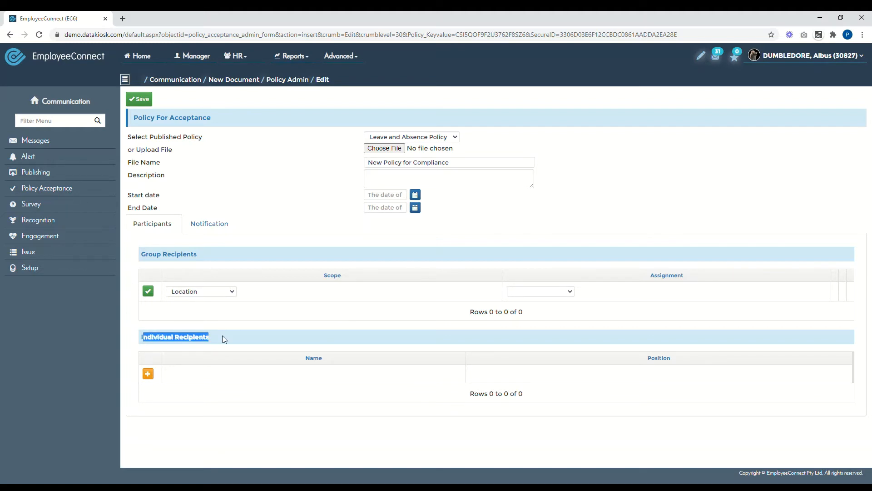
{"action": "left_click", "coordinate": [147, 374]}
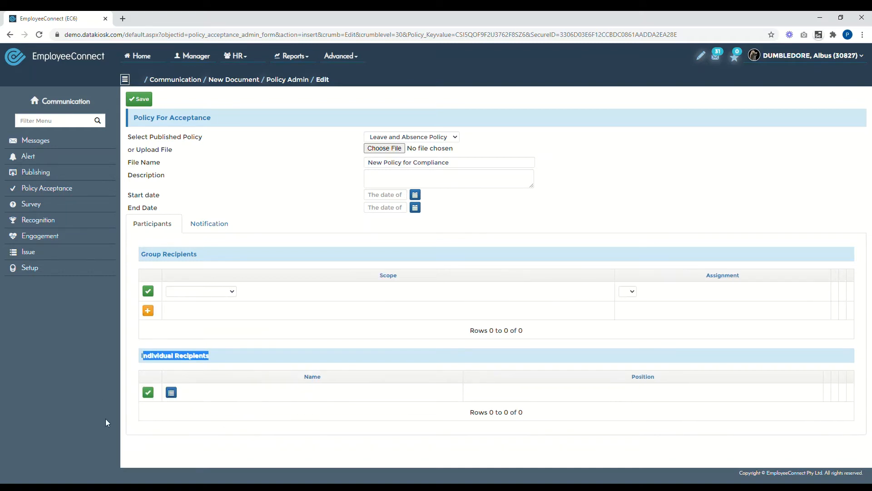
{"action": "left_click", "coordinate": [172, 393]}
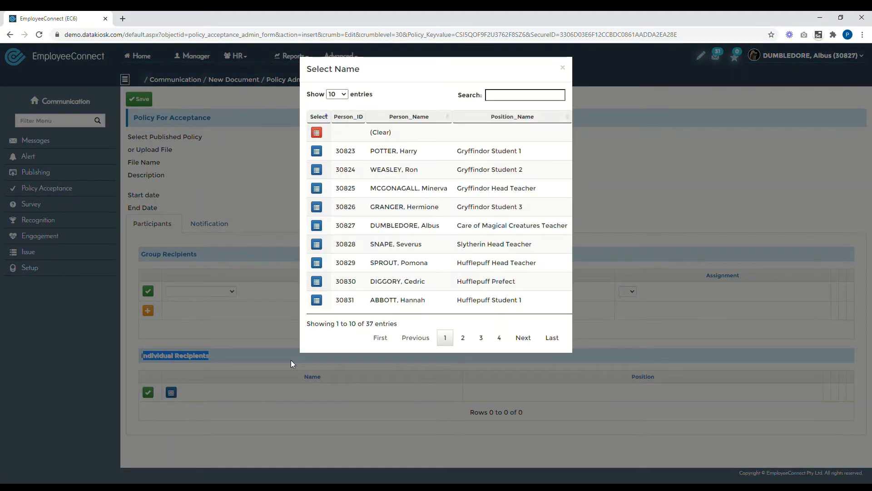
{"action": "left_click", "coordinate": [317, 151]}
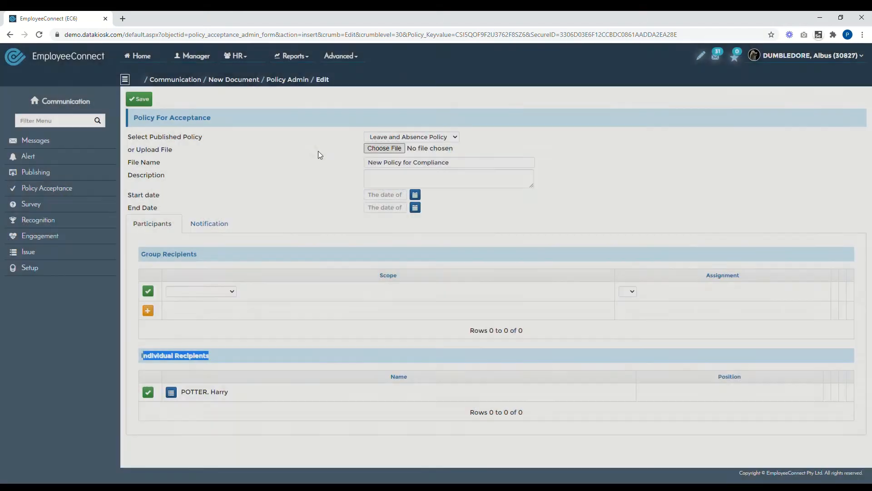
{"action": "left_click", "coordinate": [151, 396]}
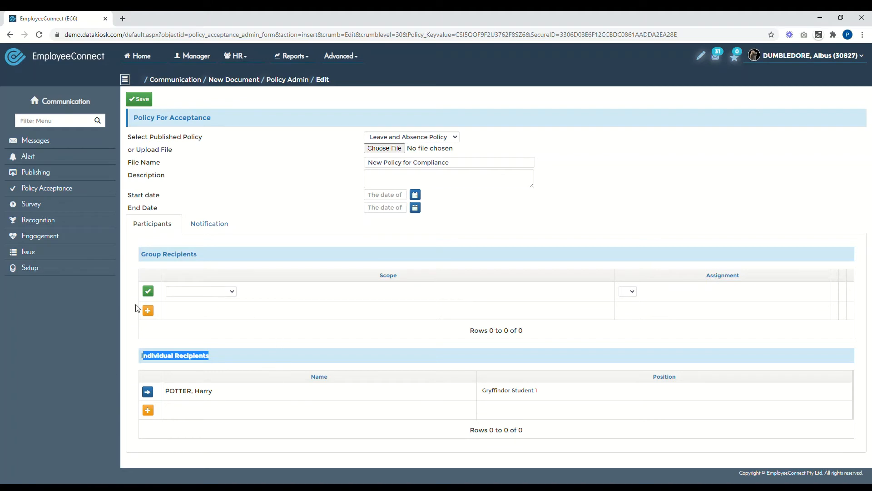
Open the policy's notification settings and enlarge the email body editor to show the whole message
{"action": "left_click", "coordinate": [207, 226]}
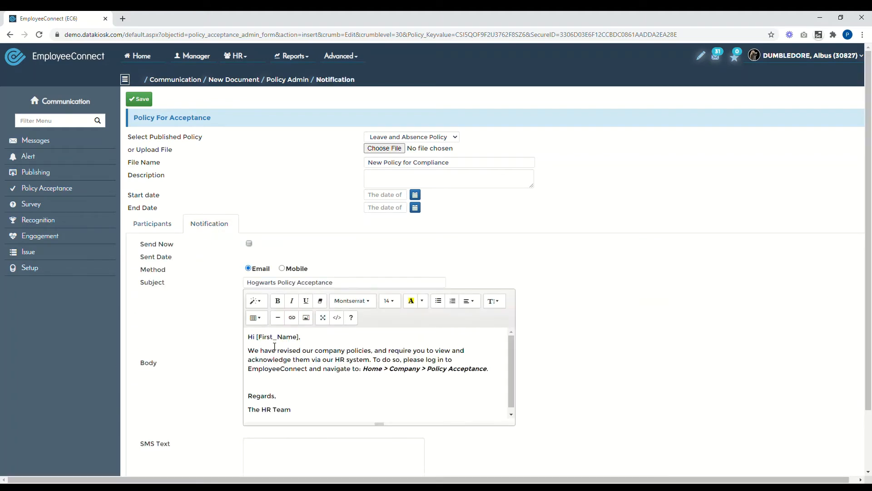
{"action": "left_click_drag", "start_coordinate": [379, 426], "coordinate": [373, 471]}
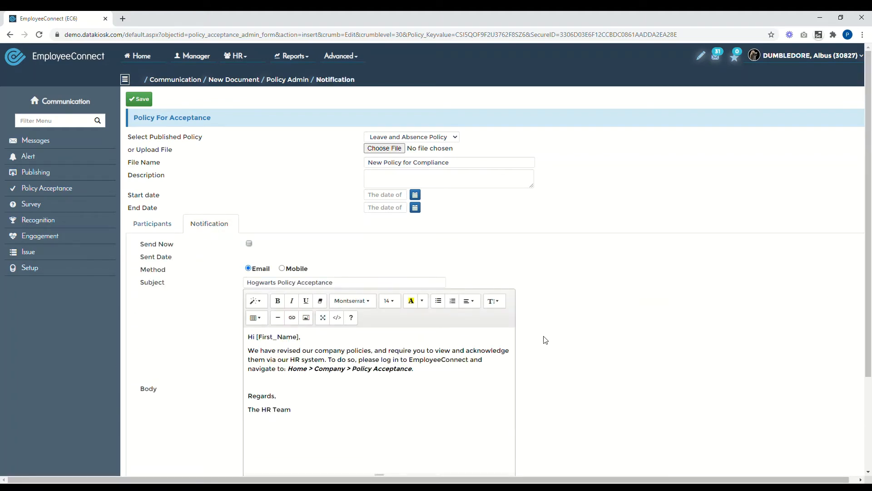
Try the Send Now option in the policy's notification settings, leaving it switched off
{"action": "scroll", "coordinate": [500, 354], "scroll_direction": "down", "scroll_amount": 1}
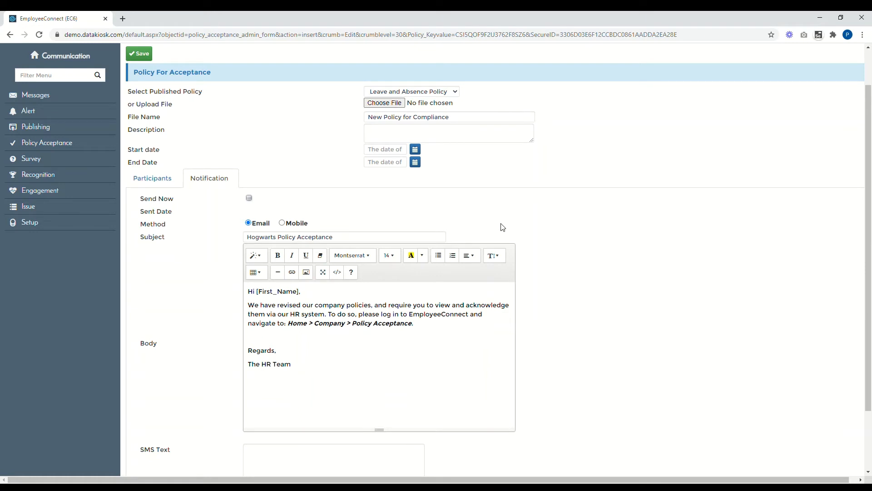
{"action": "left_click", "coordinate": [249, 198]}
{"action": "left_click", "coordinate": [249, 199]}
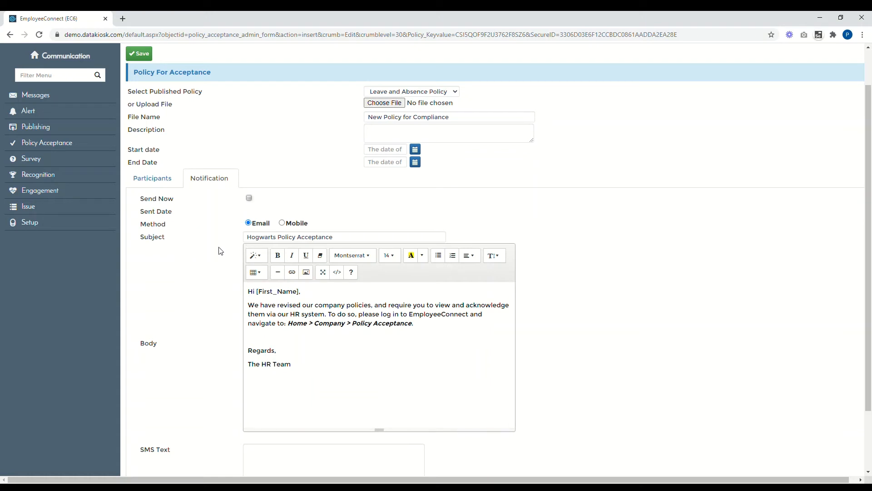
Review the policy's group and individual recipients, and return to the Policy Acceptance Admin list
{"action": "left_click", "coordinate": [159, 180]}
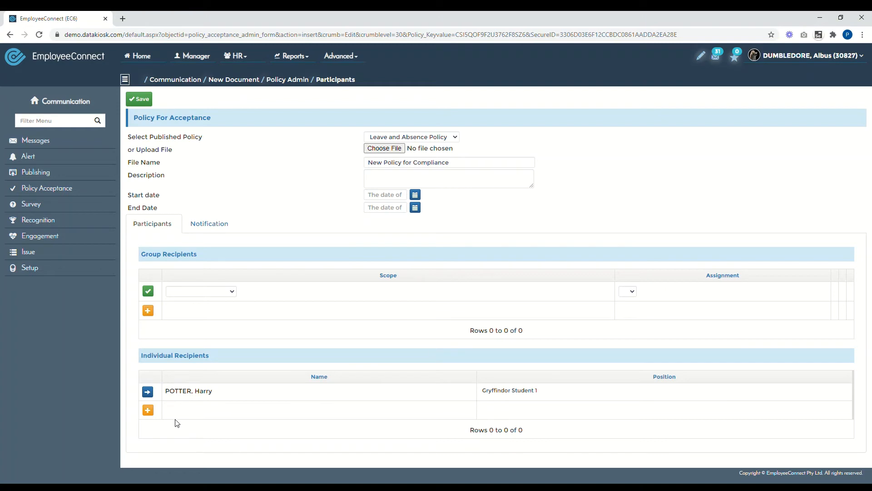
{"action": "left_click_drag", "start_coordinate": [172, 395], "coordinate": [234, 395]}
{"action": "left_click", "coordinate": [291, 81]}
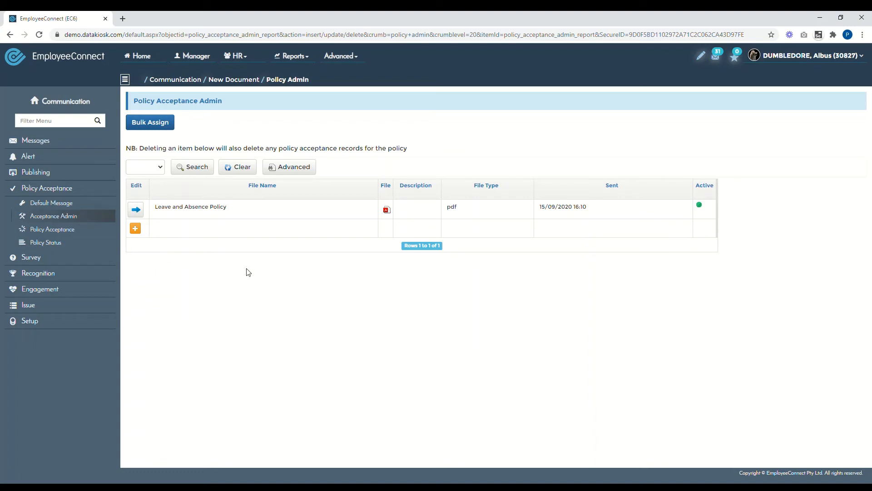
Start a bulk policy assignment and select Leave and Absence Policy, TEST doc1 and TEST1 as its published policies
{"action": "left_click", "coordinate": [153, 123]}
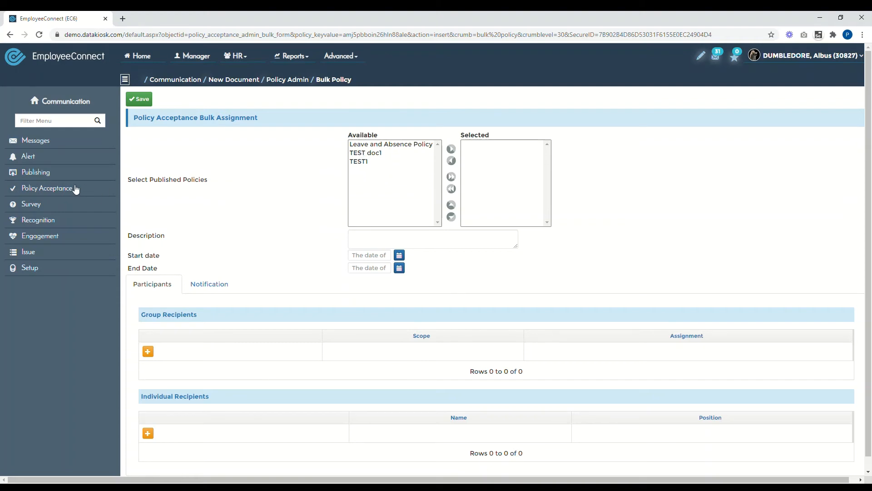
{"action": "left_click", "coordinate": [34, 175]}
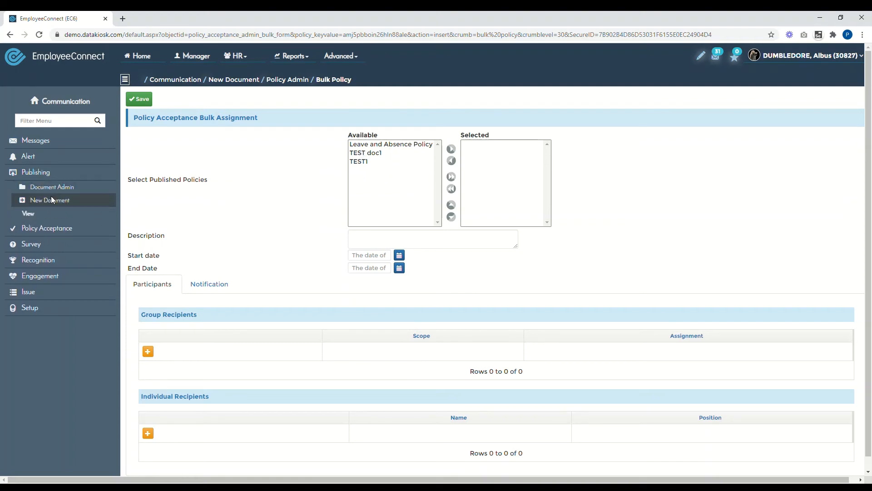
{"action": "left_click", "coordinate": [373, 145]}
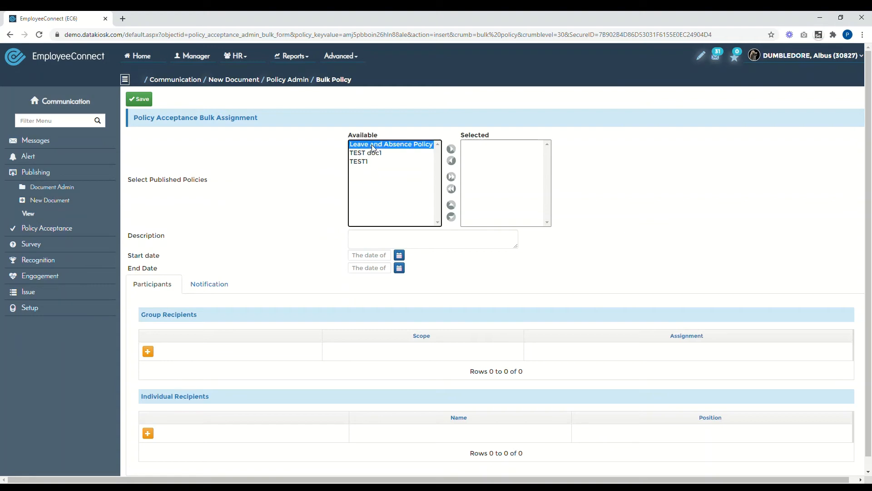
{"action": "left_click", "coordinate": [452, 150]}
{"action": "left_click", "coordinate": [372, 144]}
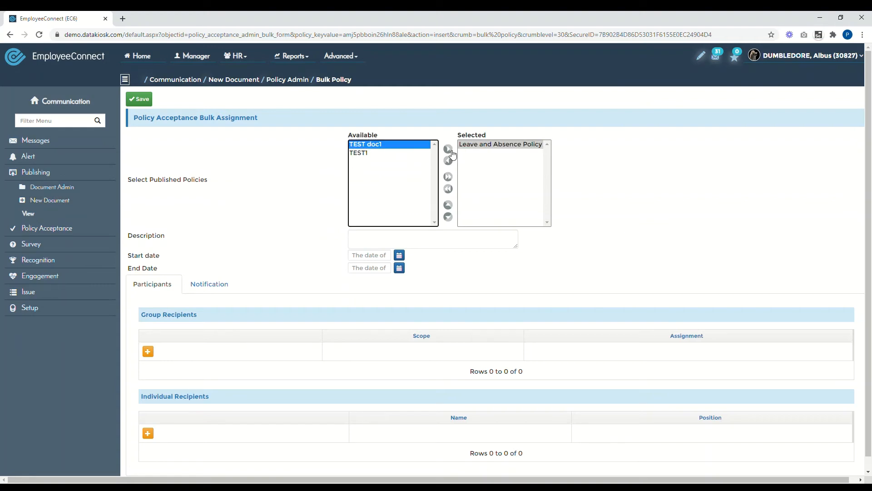
{"action": "left_click", "coordinate": [448, 150]}
{"action": "left_click", "coordinate": [356, 146]}
{"action": "left_click", "coordinate": [448, 149]}
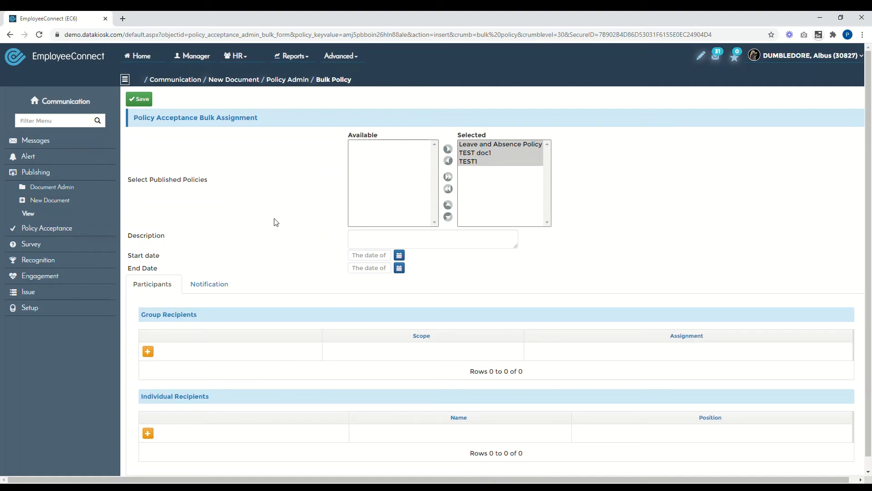
Review the bulk assignment's notification settings down to the substitution fields, and return to its participants
{"action": "scroll", "coordinate": [222, 282], "scroll_direction": "down", "scroll_amount": 1}
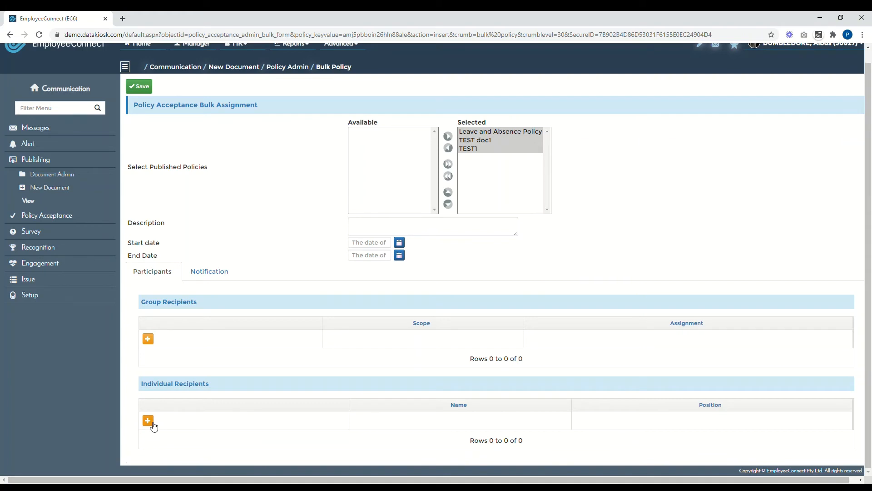
{"action": "left_click", "coordinate": [223, 273]}
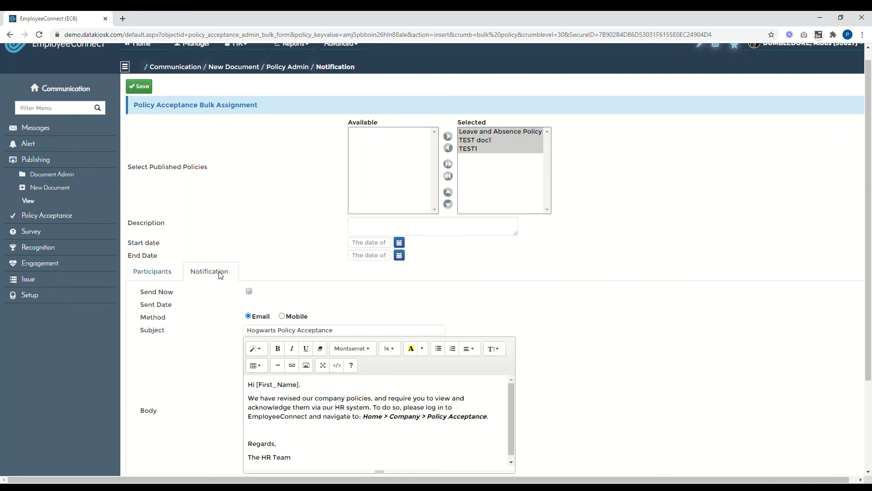
{"action": "scroll", "coordinate": [221, 325], "scroll_direction": "down", "scroll_amount": 3}
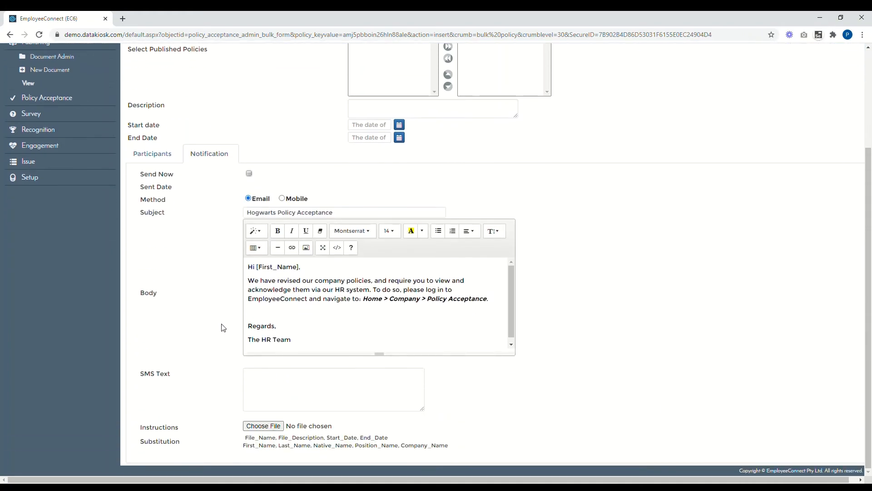
{"action": "scroll", "coordinate": [221, 325], "scroll_direction": "up", "scroll_amount": 2}
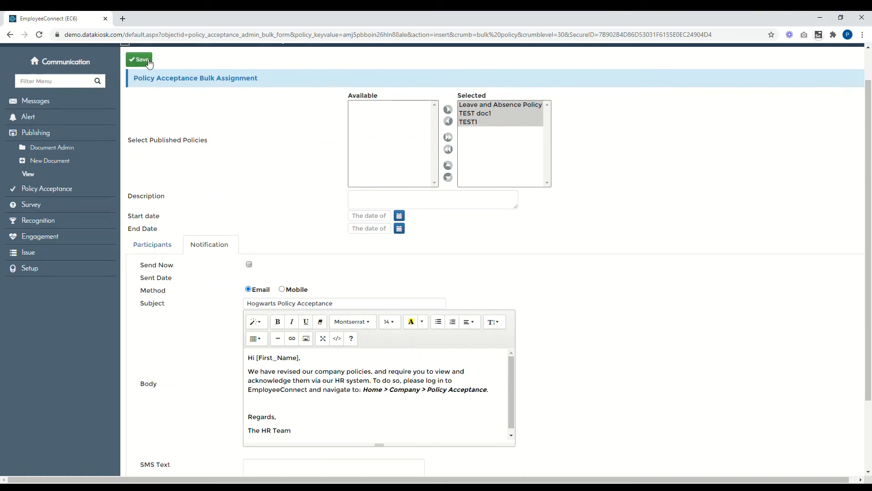
{"action": "left_click", "coordinate": [161, 250]}
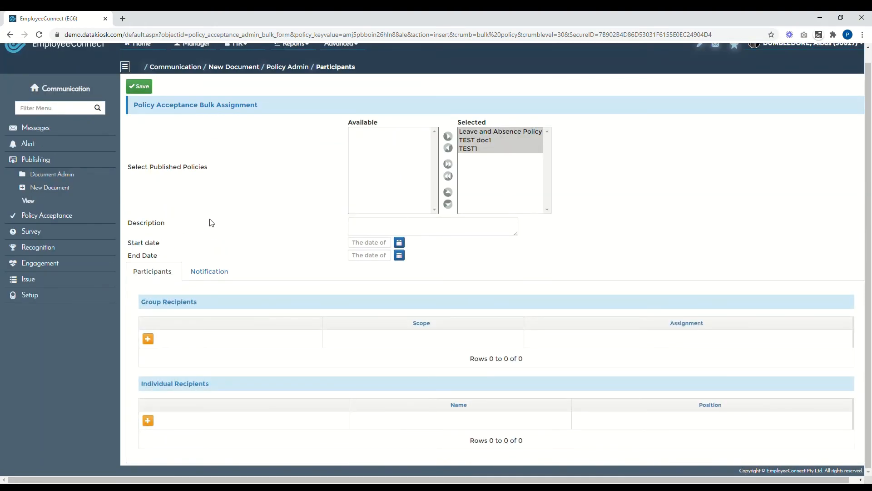
Open the default policy acceptance email and enlarge its body editor to show the whole message
{"action": "left_click", "coordinate": [57, 215]}
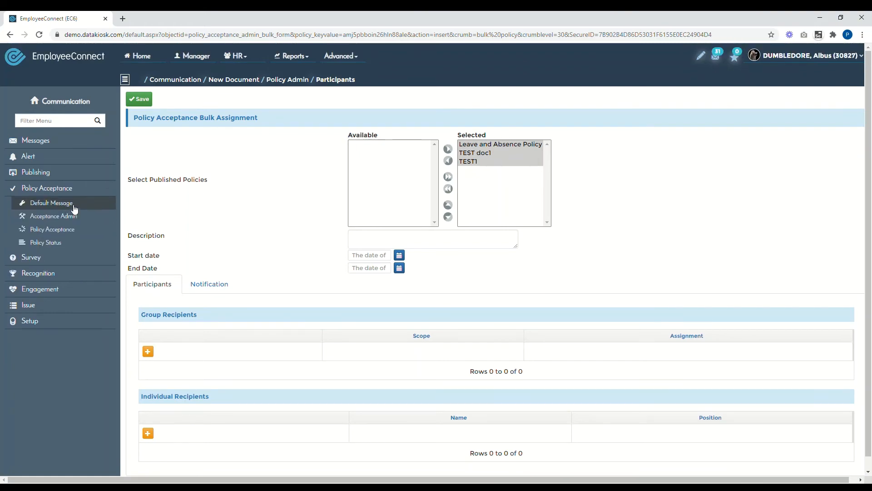
{"action": "left_click", "coordinate": [72, 209]}
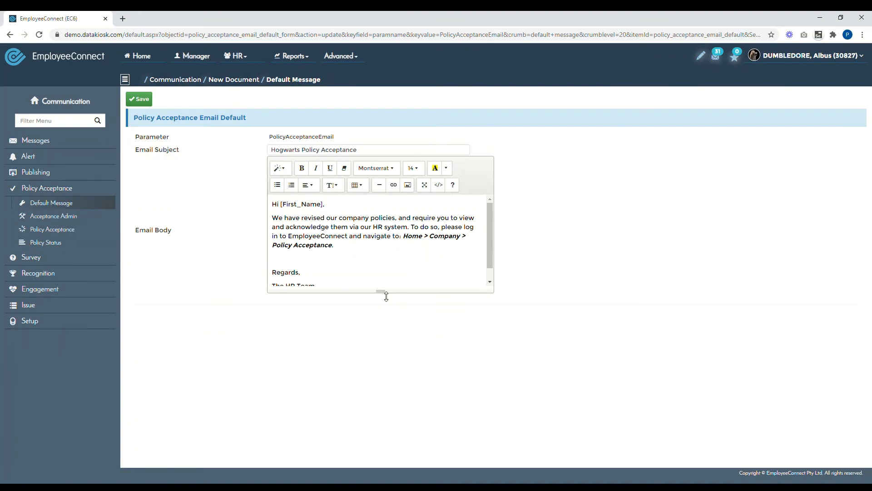
{"action": "left_click_drag", "start_coordinate": [383, 292], "coordinate": [372, 378]}
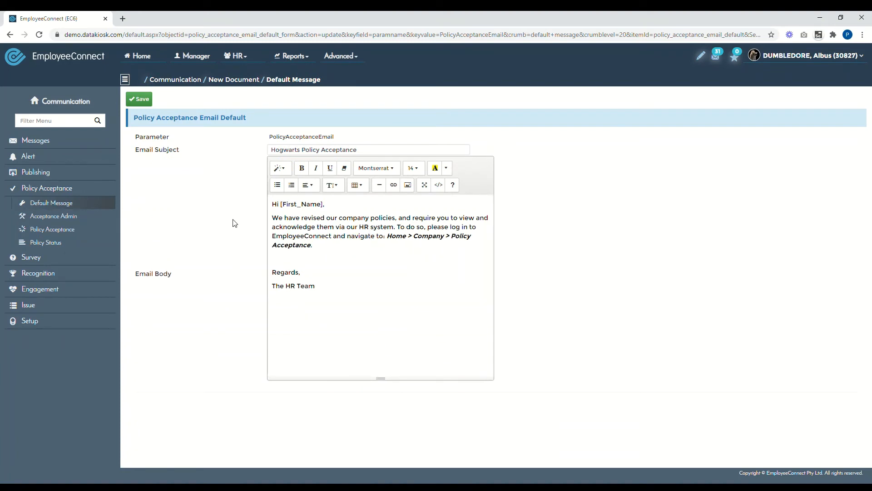
{"action": "left_click", "coordinate": [341, 209]}
View the Policy Acceptance History of all staff in the HR People area
{"action": "left_click", "coordinate": [245, 57]}
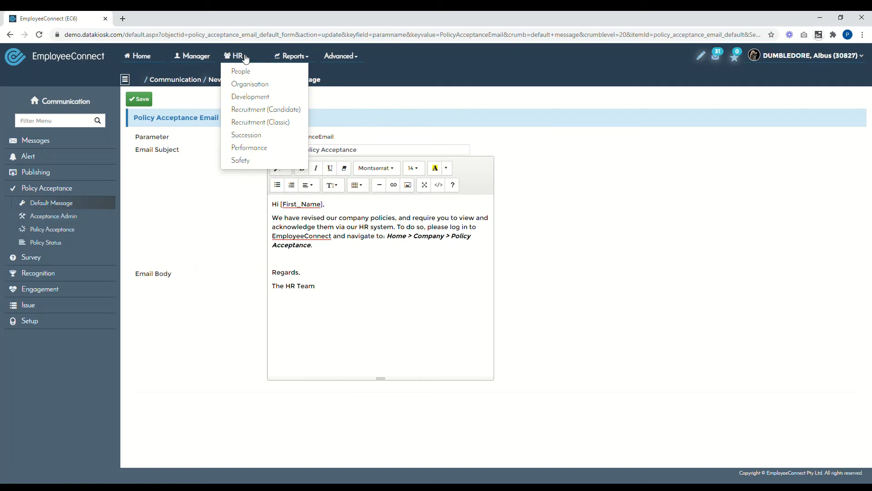
{"action": "left_click", "coordinate": [244, 74]}
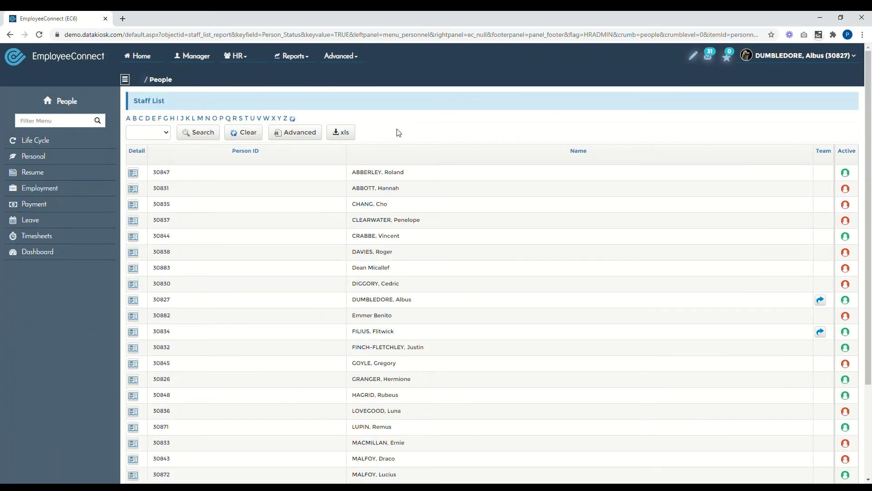
{"action": "left_click", "coordinate": [56, 194]}
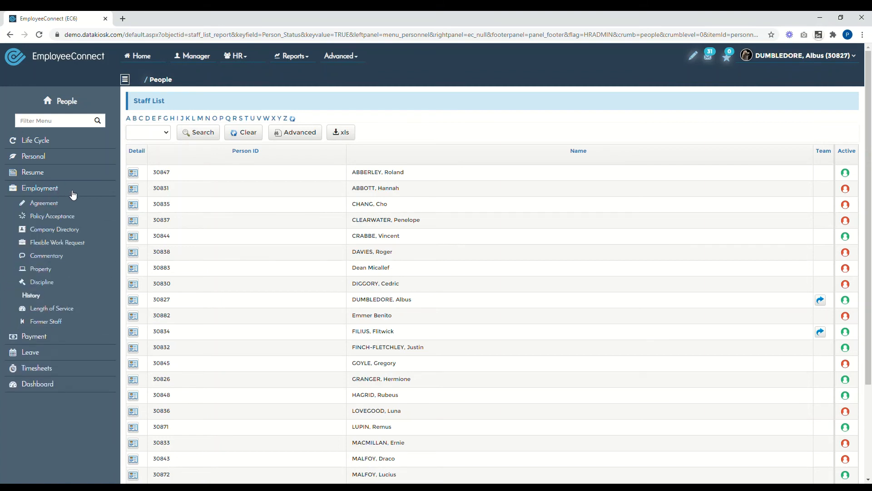
{"action": "left_click", "coordinate": [53, 219]}
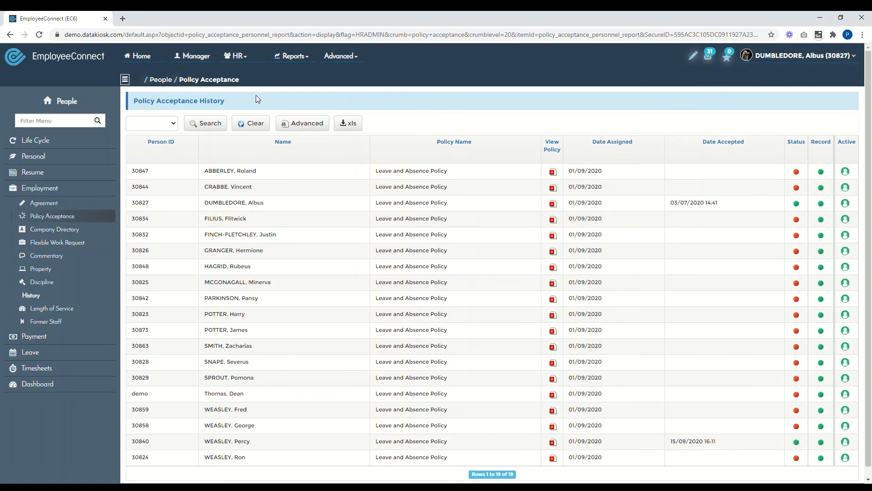
View the Policy Acceptance History of the manager's own team in the Manager area
{"action": "left_click", "coordinate": [194, 64]}
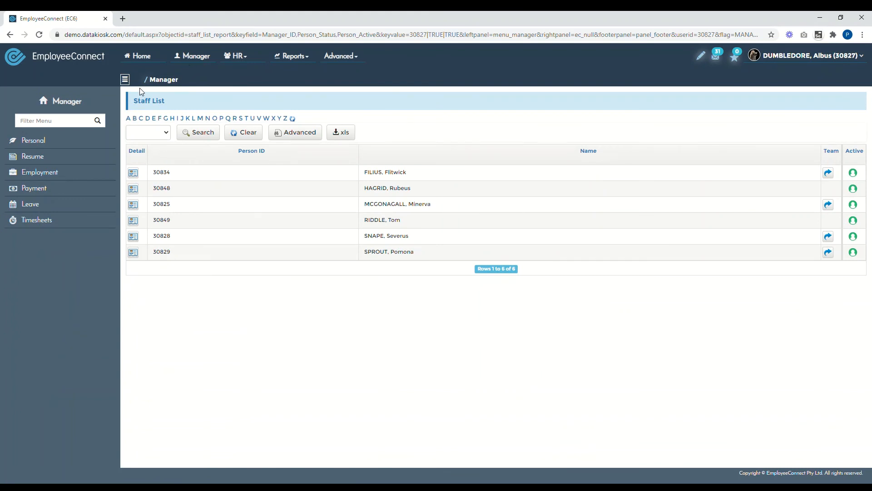
{"action": "left_click", "coordinate": [47, 175]}
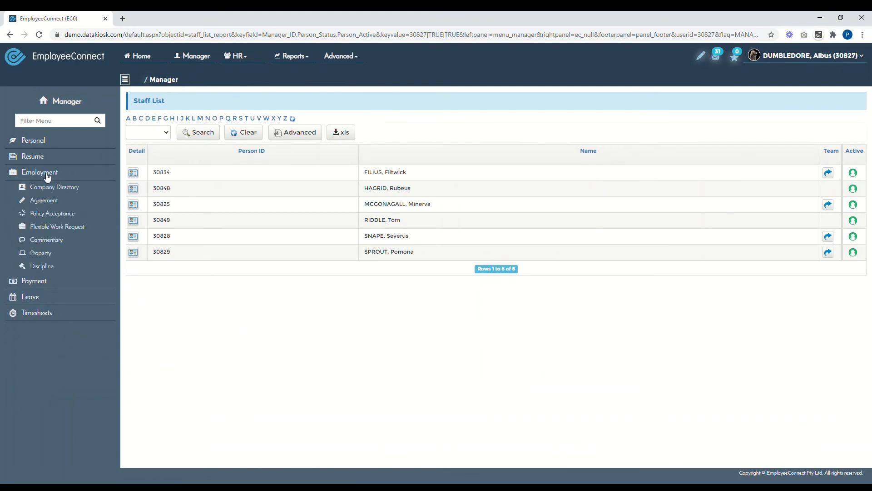
{"action": "left_click", "coordinate": [64, 218]}
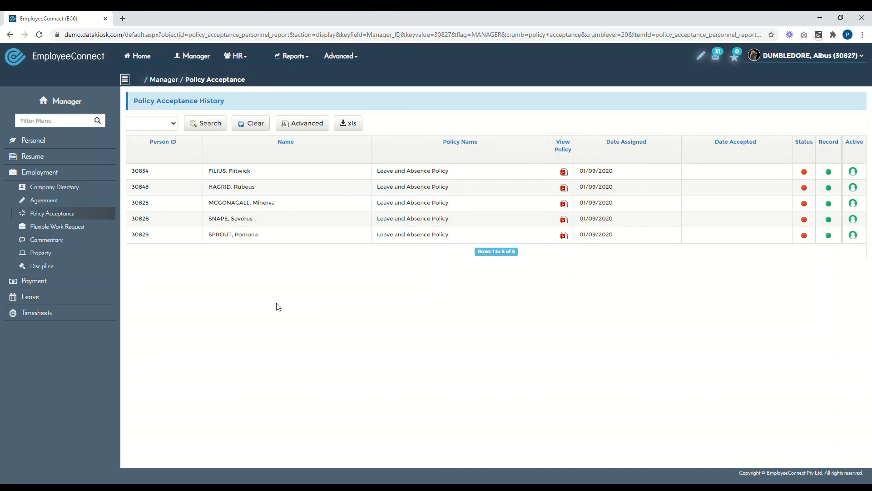
Return to the home area and open the employee's own company Policy Acceptance page
{"action": "left_click", "coordinate": [143, 59]}
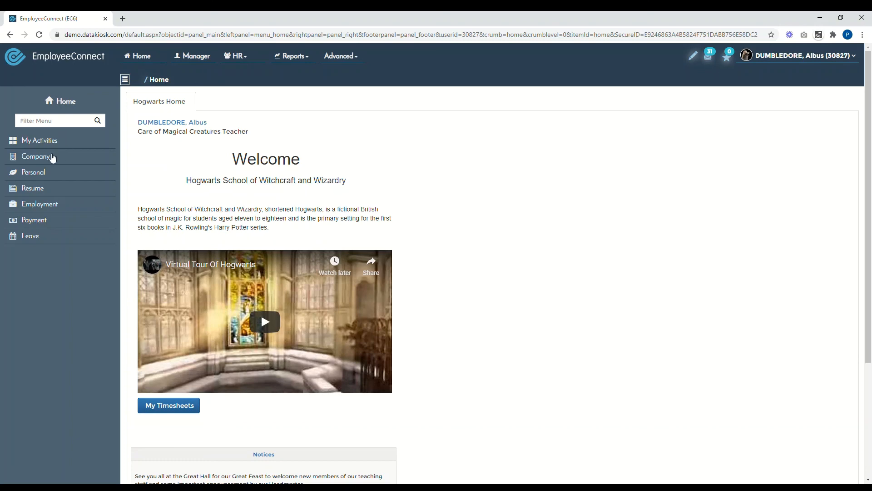
{"action": "left_click", "coordinate": [67, 157]}
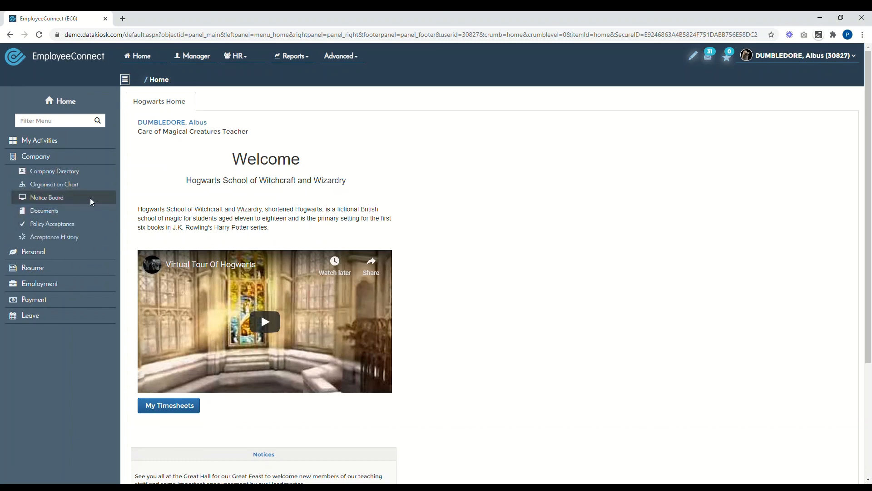
{"action": "left_click", "coordinate": [61, 228]}
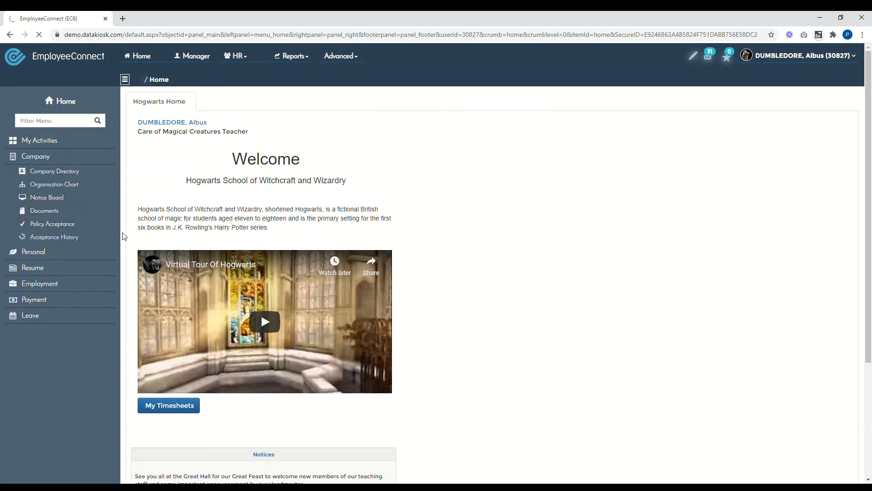